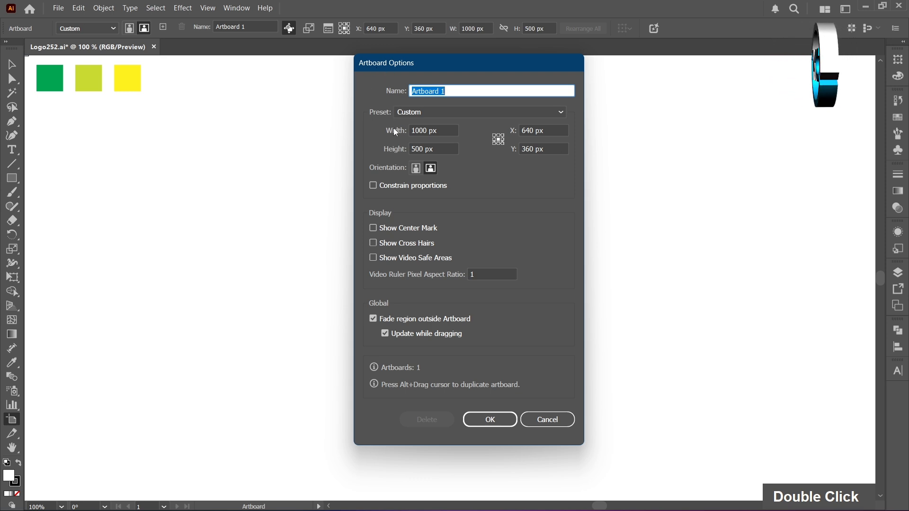
Turn on the center mark for Artboard 1 in the artboard options
{"action": "left_click", "coordinate": [373, 229]}
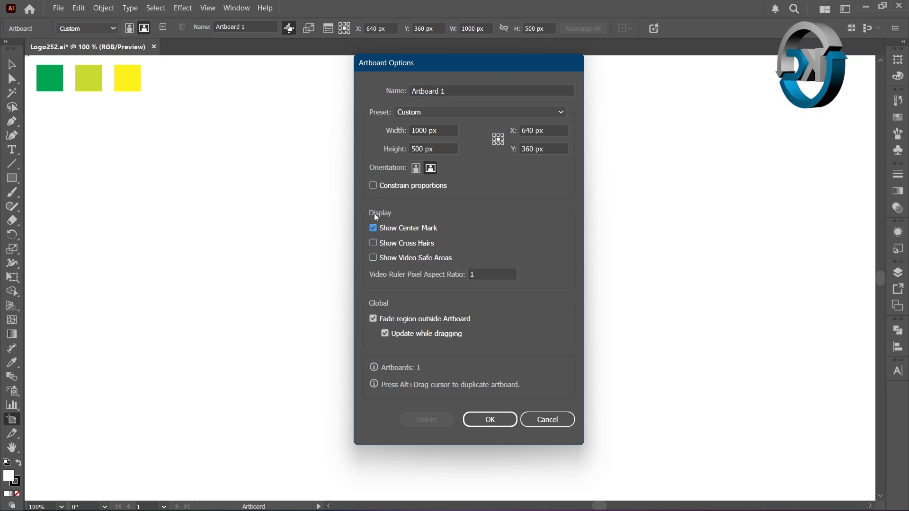
{"action": "left_click", "coordinate": [504, 419]}
{"action": "left_click", "coordinate": [12, 65]}
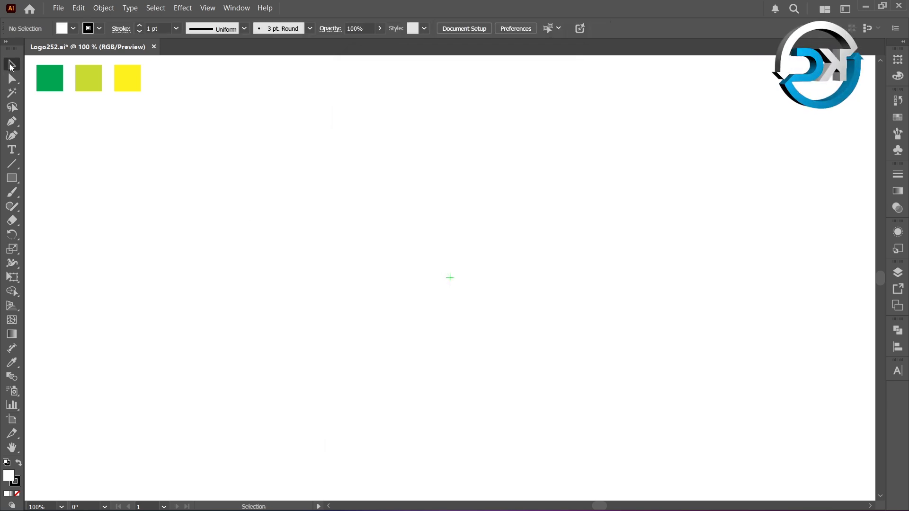
Create an unfilled 250 × 250 px rectangular grid with 6 horizontal and 6 vertical dividers, centered on the artboard's center mark
{"action": "left_click", "coordinate": [17, 495]}
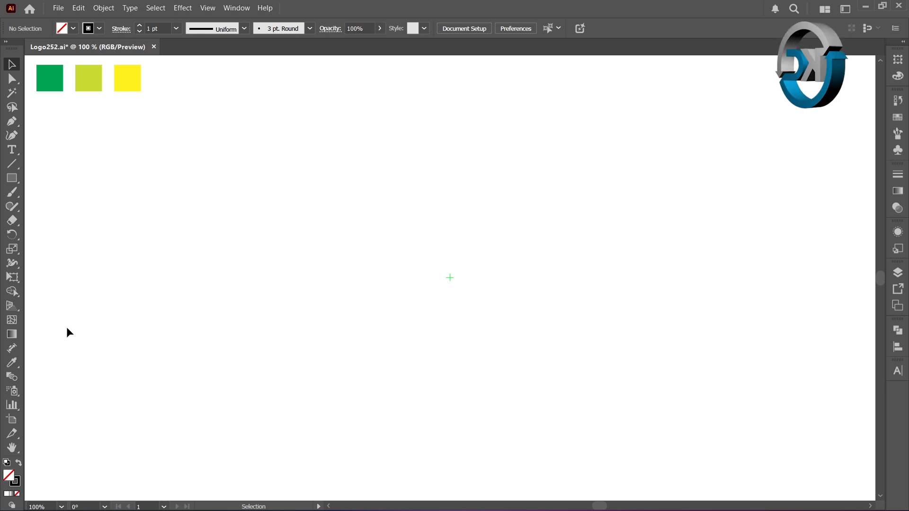
{"action": "right_click", "coordinate": [14, 162]}
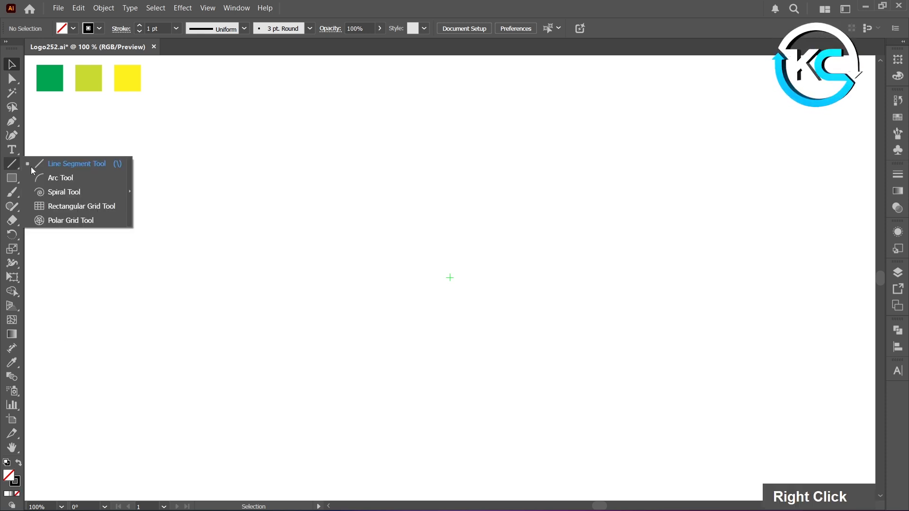
{"action": "left_click", "coordinate": [90, 207]}
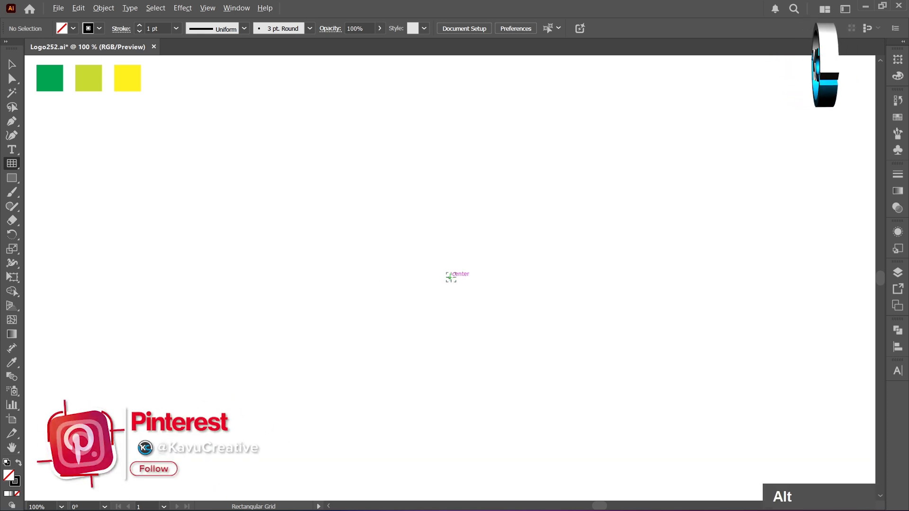
{"action": "left_click", "coordinate": [450, 277], "text": "alt"}
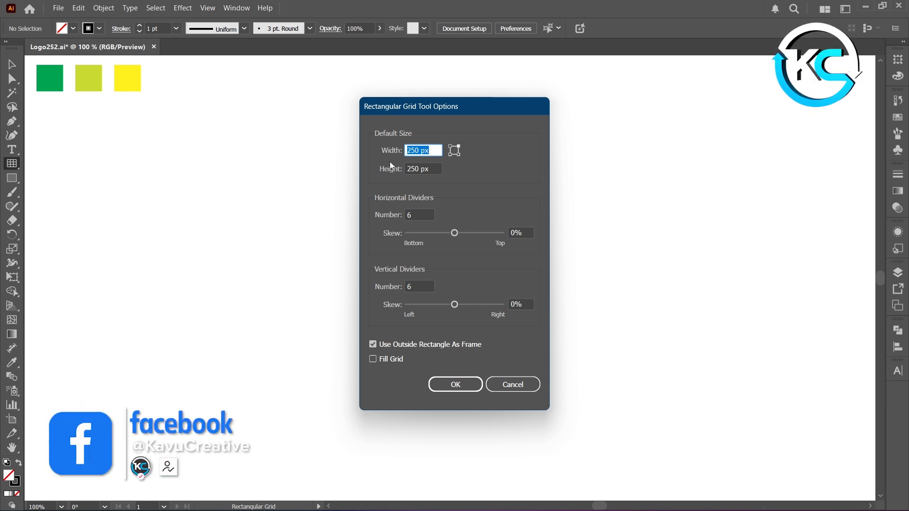
{"action": "key", "text": "Tab"}
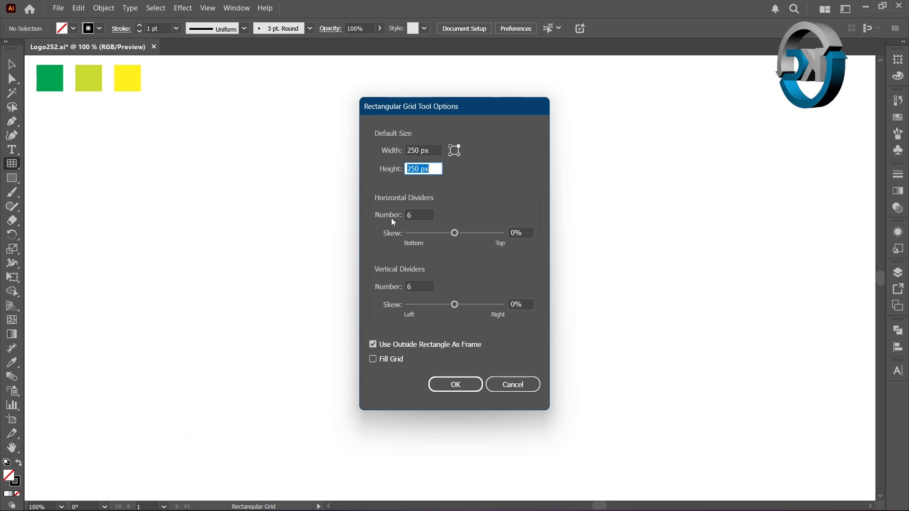
{"action": "left_click", "coordinate": [408, 216]}
{"action": "key", "text": "Tab"}
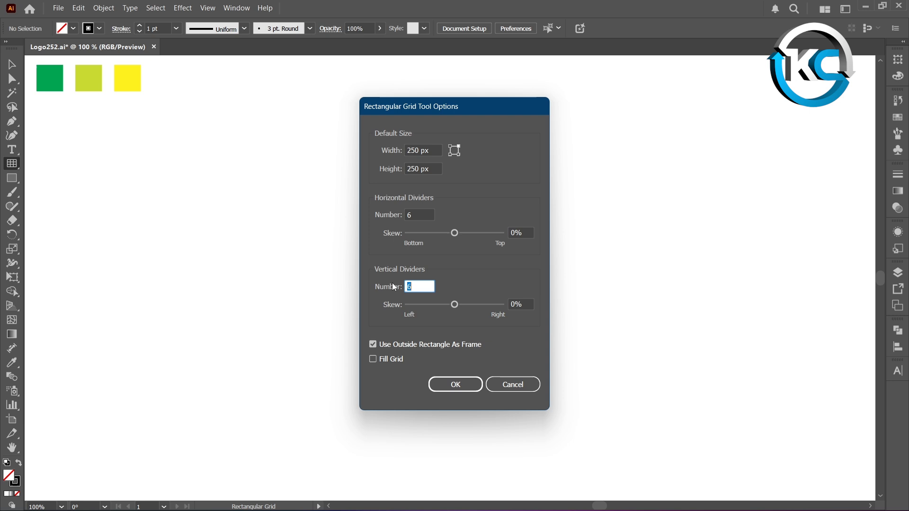
{"action": "left_click", "coordinate": [455, 385]}
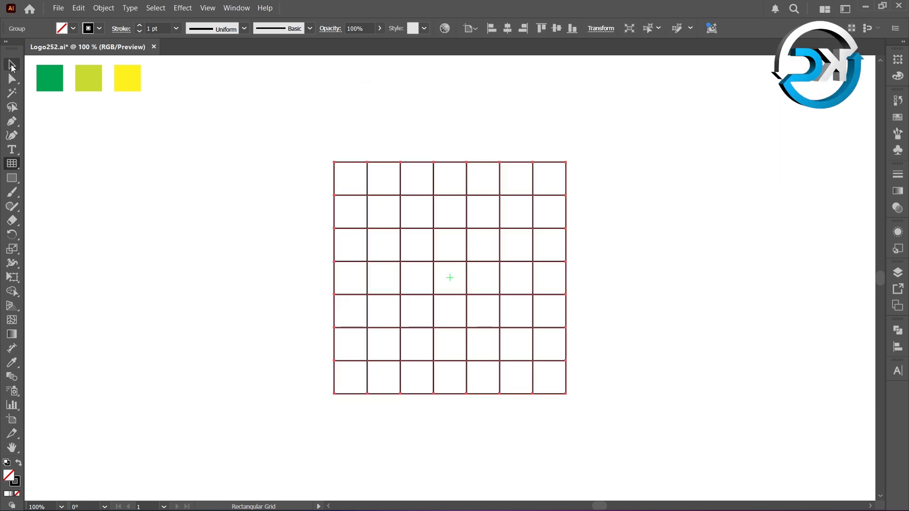
{"action": "left_click", "coordinate": [12, 64]}
{"action": "double_click", "coordinate": [73, 149]}
Draw two Pen diagonals: falling across the top row's third cell, and rising across the third row's first cell
{"action": "left_click", "coordinate": [11, 121]}
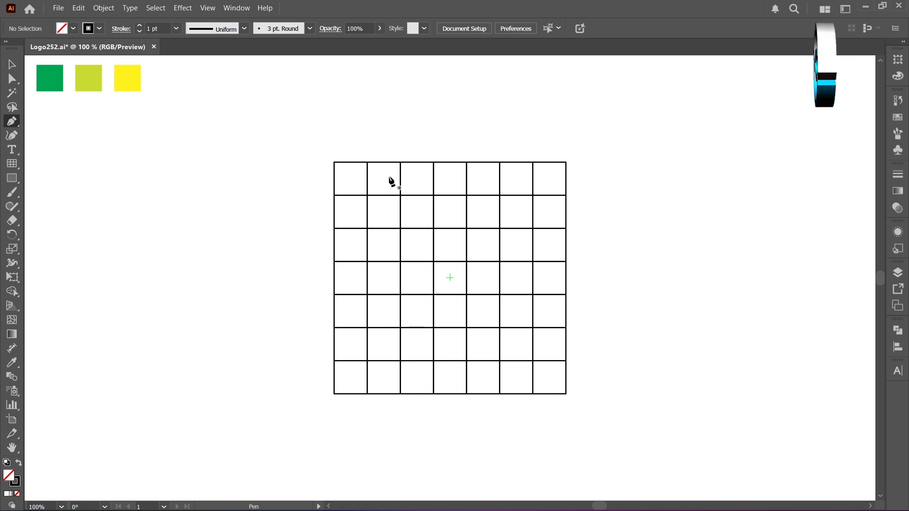
{"action": "left_click", "coordinate": [401, 162]}
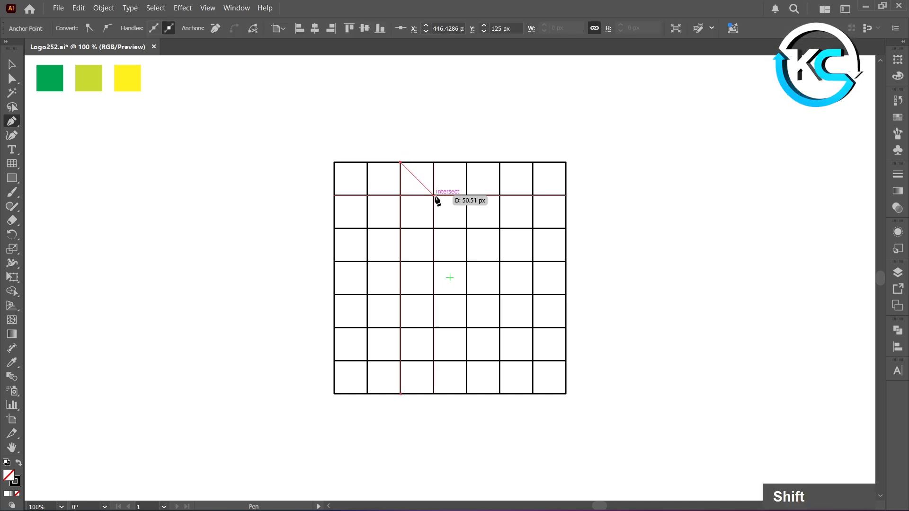
{"action": "left_click", "coordinate": [434, 195], "text": "shift"}
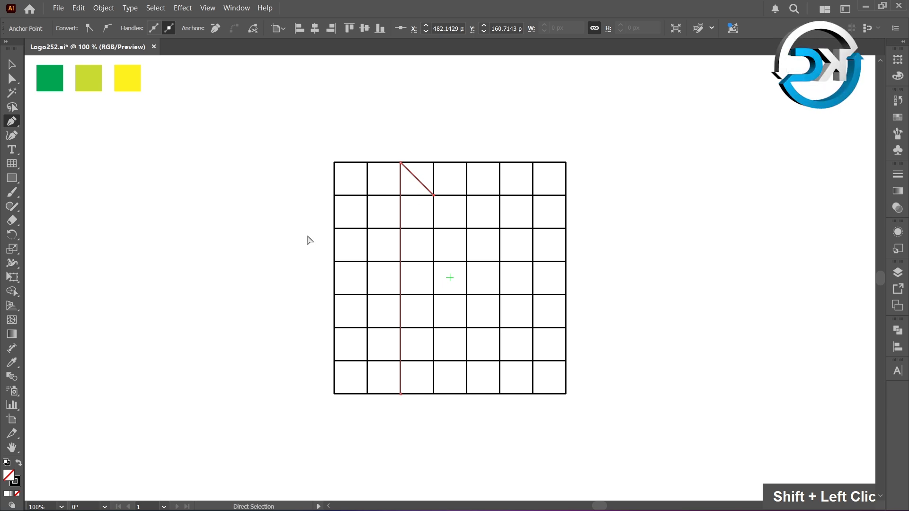
{"action": "left_click", "coordinate": [235, 256], "text": "ctrl"}
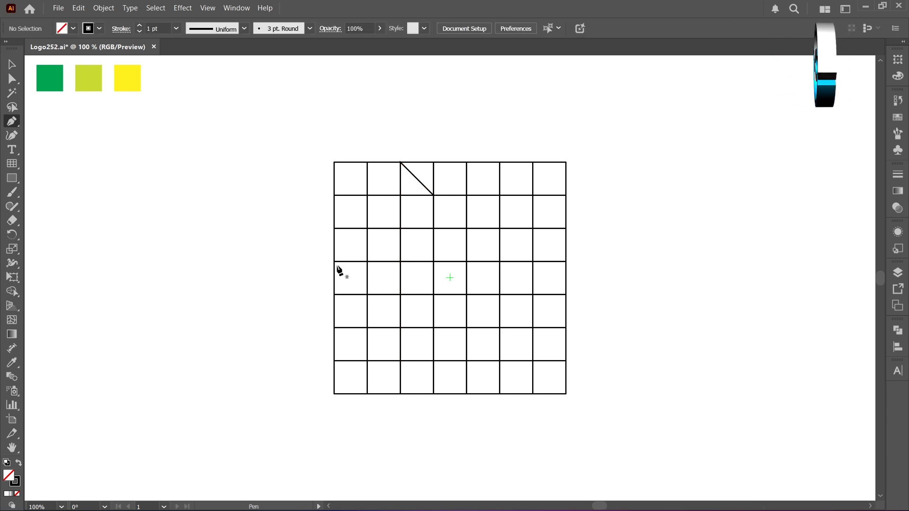
{"action": "left_click", "coordinate": [334, 262]}
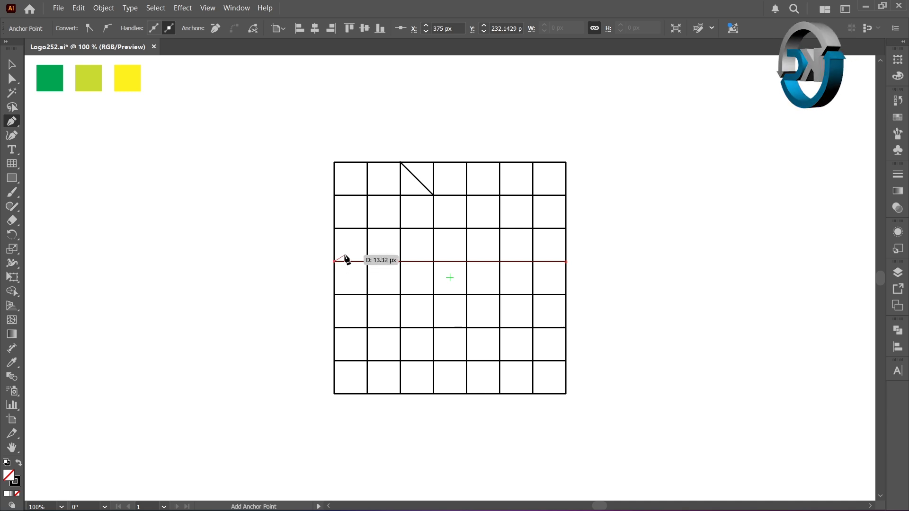
{"action": "left_click", "coordinate": [370, 230], "text": "shift"}
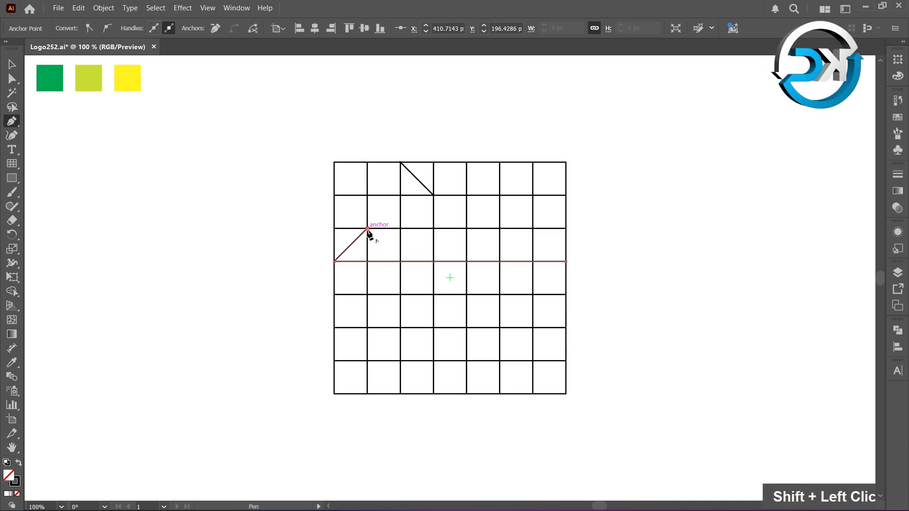
{"action": "left_click", "coordinate": [311, 246], "text": "ctrl"}
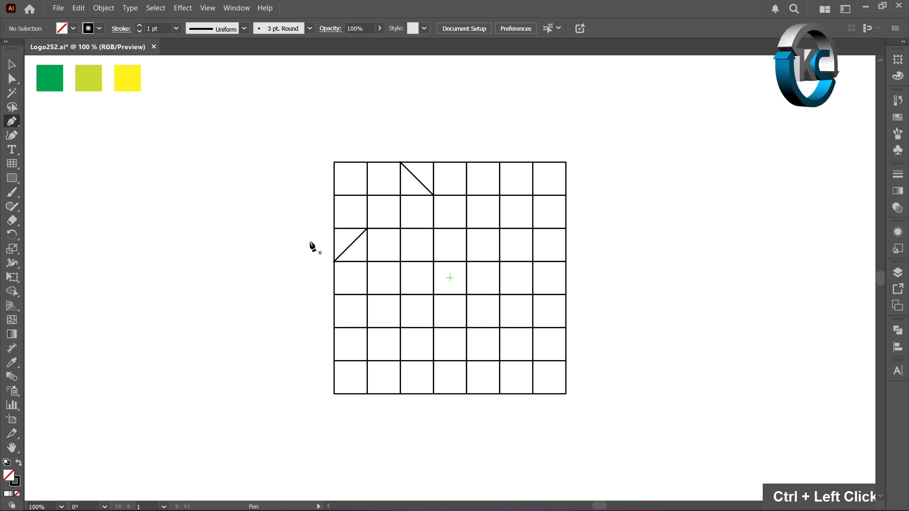
With Shape Builder and black fill without stroke, merge each diagonal's lower triangle with adjoining cells: two across row three, one below in column three
{"action": "key", "text": "v"}
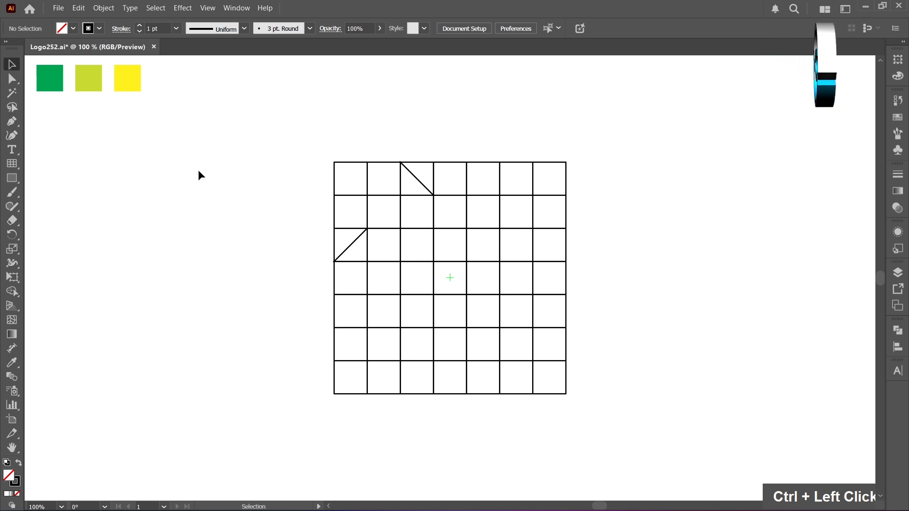
{"action": "left_click_drag", "start_coordinate": [296, 149], "coordinate": [597, 408]}
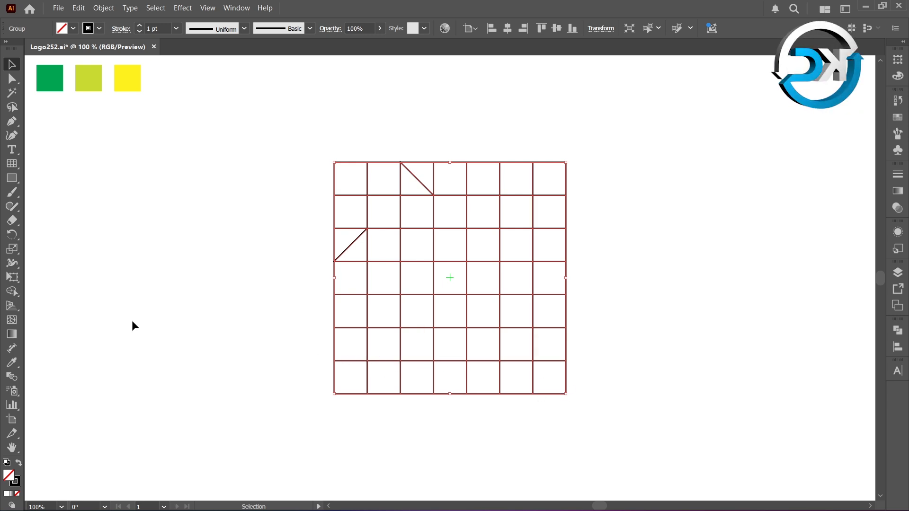
{"action": "right_click", "coordinate": [11, 292]}
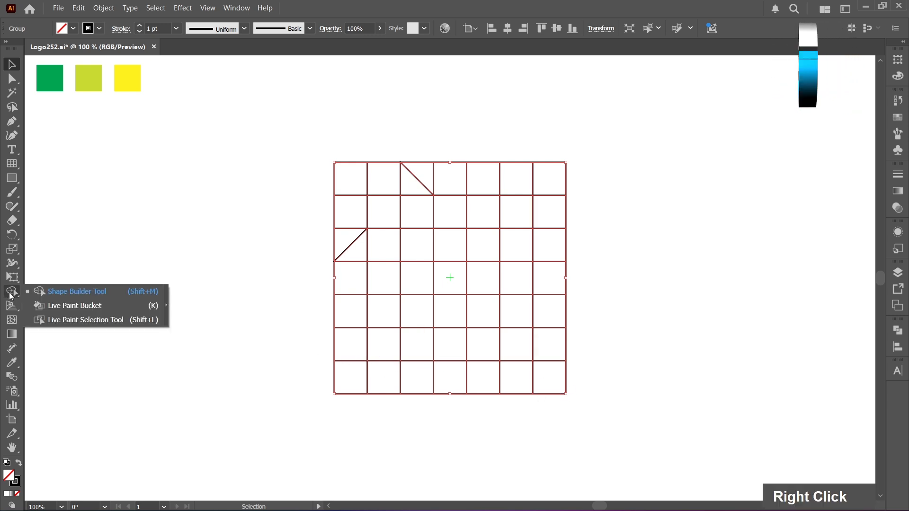
{"action": "left_click", "coordinate": [62, 292]}
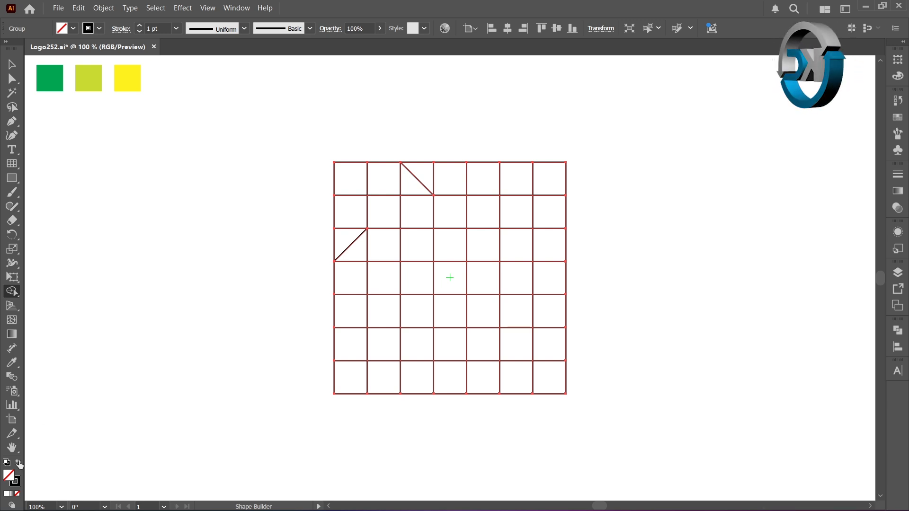
{"action": "left_click", "coordinate": [19, 463]}
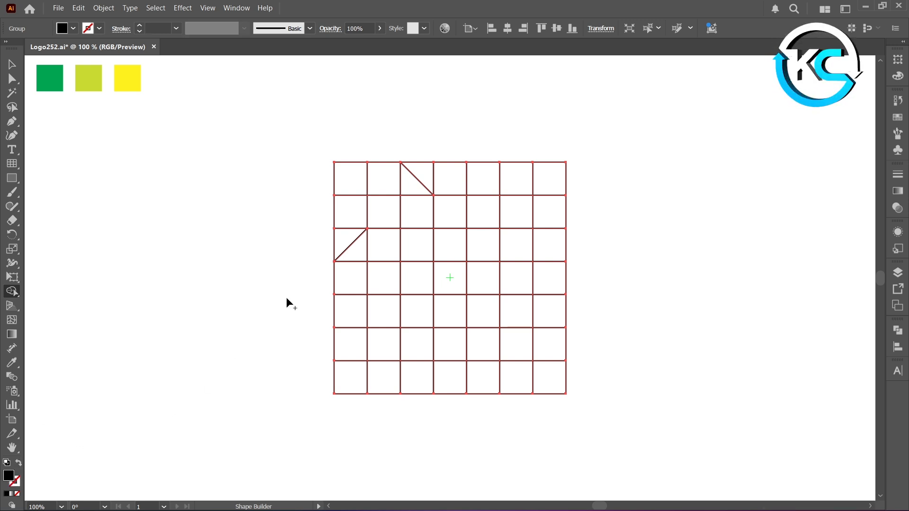
{"action": "left_click_drag", "start_coordinate": [362, 252], "coordinate": [410, 252]}
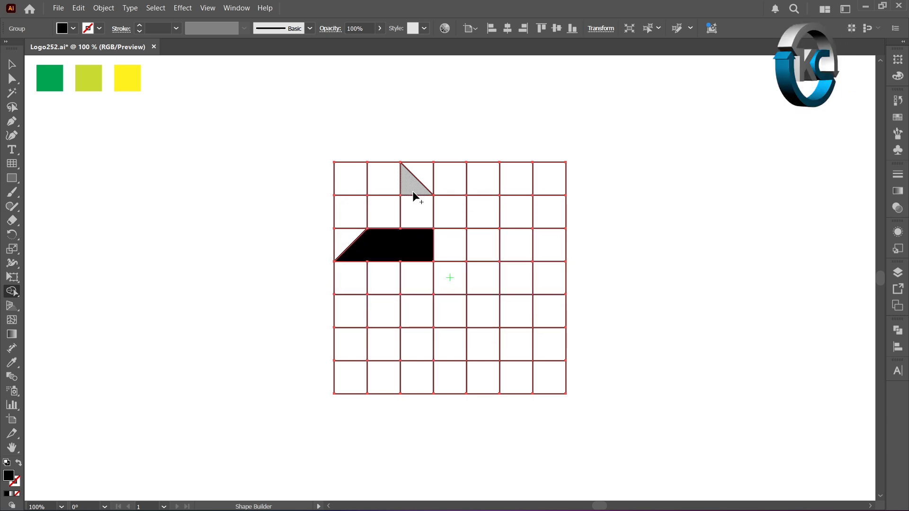
{"action": "left_click_drag", "start_coordinate": [413, 189], "coordinate": [413, 213]}
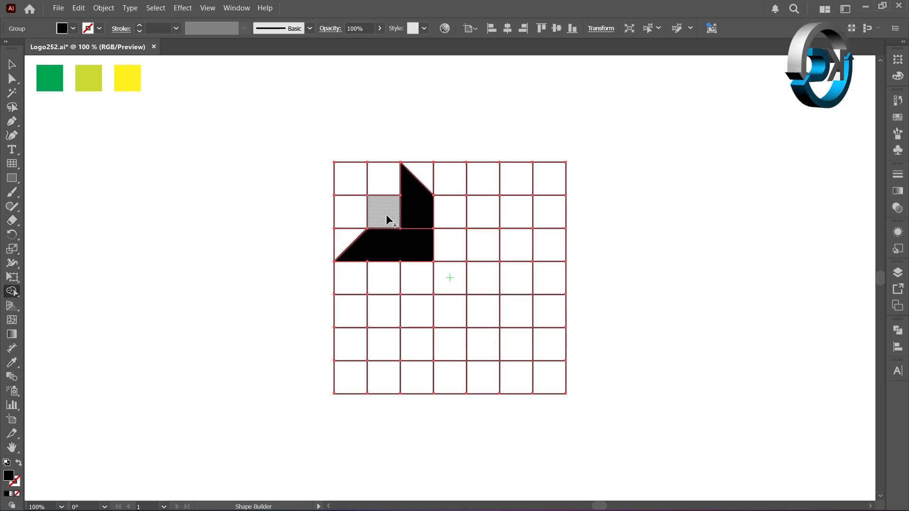
Fill three single grid cells black with Shape Builder: row two column two, row three column four, and the center cell
{"action": "left_click", "coordinate": [387, 219]}
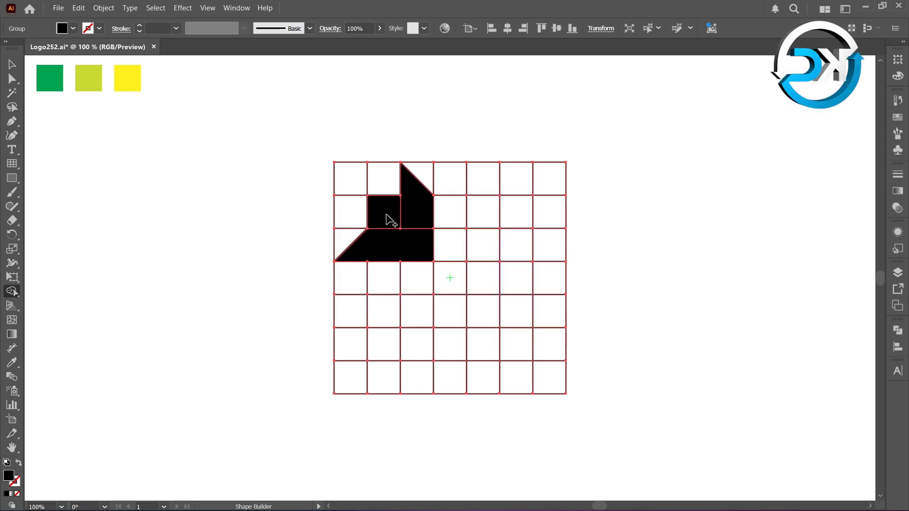
{"action": "left_click", "coordinate": [446, 243]}
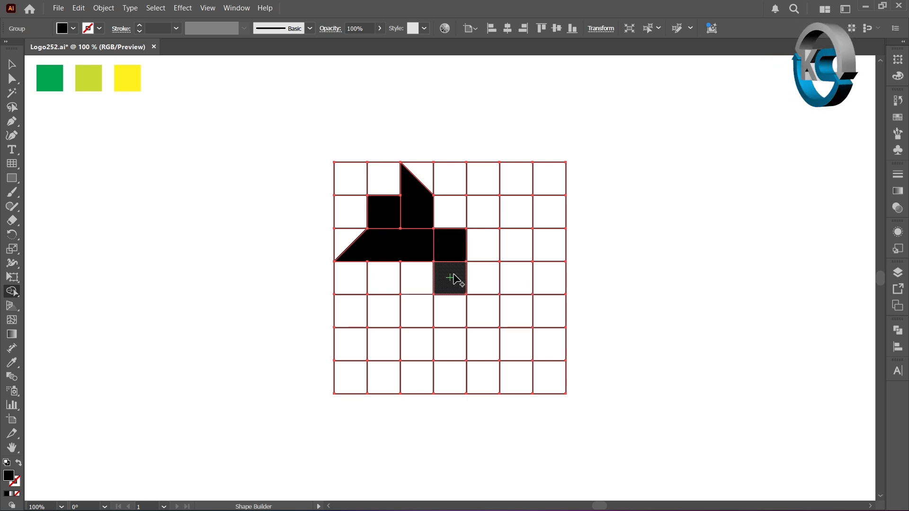
{"action": "left_click", "coordinate": [454, 280]}
Erase the empty cells and leftover lines around the black shapes in rows one to three and beyond the center cell in row four
{"action": "mouse_move", "coordinate": [383, 179]}
{"action": "left_mouse_down"}
{"action": "mouse_move", "coordinate": [355, 179]}
{"action": "mouse_move", "coordinate": [353, 218]}
{"action": "mouse_move", "coordinate": [344, 236]}
{"action": "left_mouse_up"}
{"action": "mouse_move", "coordinate": [419, 177]}
{"action": "left_mouse_down"}
{"action": "mouse_move", "coordinate": [544, 173]}
{"action": "mouse_move", "coordinate": [540, 179]}
{"action": "left_mouse_up"}
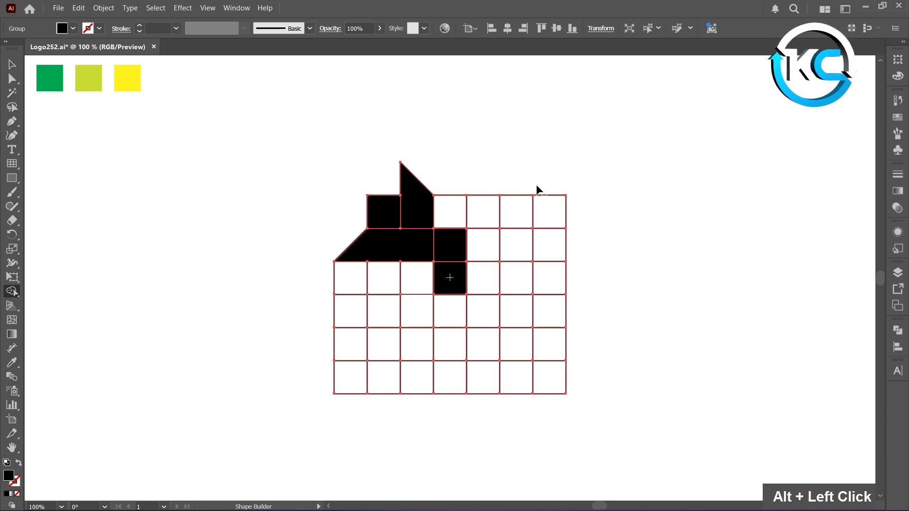
{"action": "left_click_drag", "start_coordinate": [463, 203], "coordinate": [567, 217]}
{"action": "left_click_drag", "start_coordinate": [511, 240], "coordinate": [569, 244]}
{"action": "left_click", "coordinate": [558, 193], "text": "alt"}
{"action": "left_click", "coordinate": [538, 227], "text": "alt"}
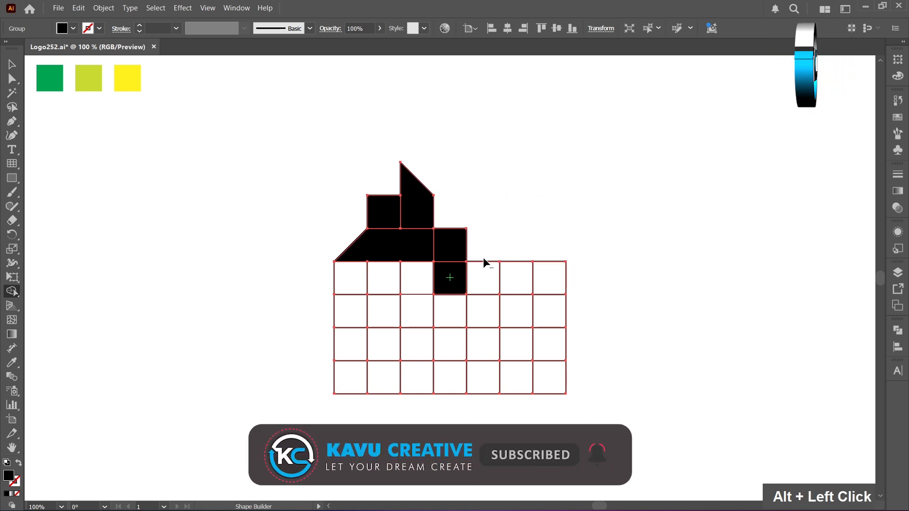
{"action": "left_click_drag", "start_coordinate": [486, 277], "coordinate": [558, 278]}
{"action": "left_click", "coordinate": [543, 262], "text": "alt"}
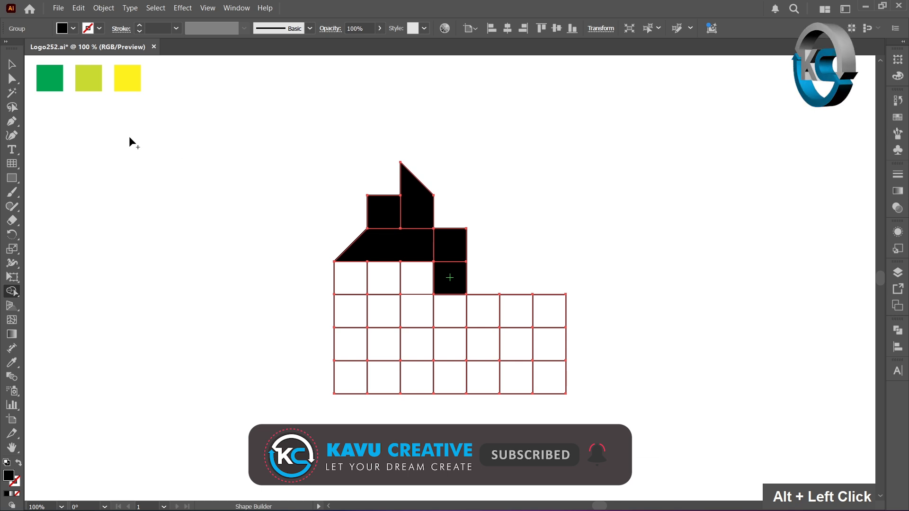
Ungroup the grid with its black shapes and deselect everything
{"action": "left_click", "coordinate": [12, 64]}
{"action": "double_click", "coordinate": [237, 184]}
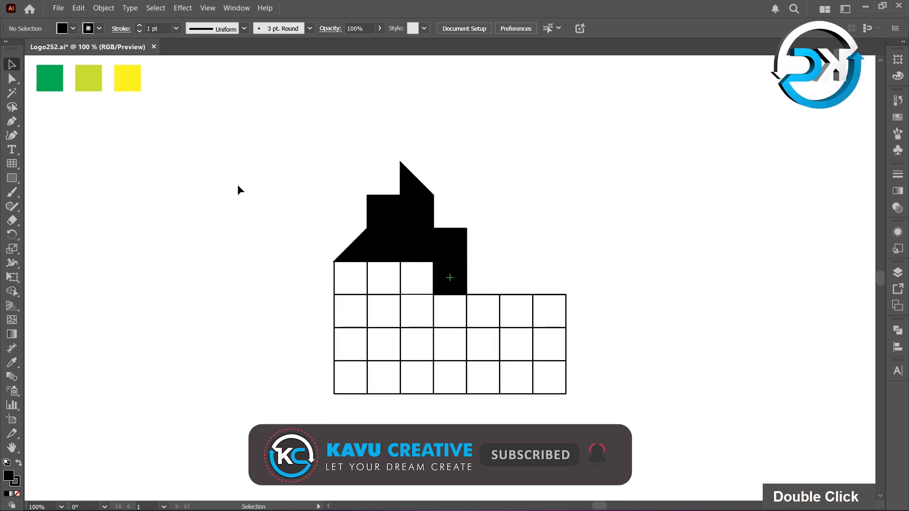
{"action": "left_click", "coordinate": [451, 271]}
{"action": "right_click", "coordinate": [452, 273]}
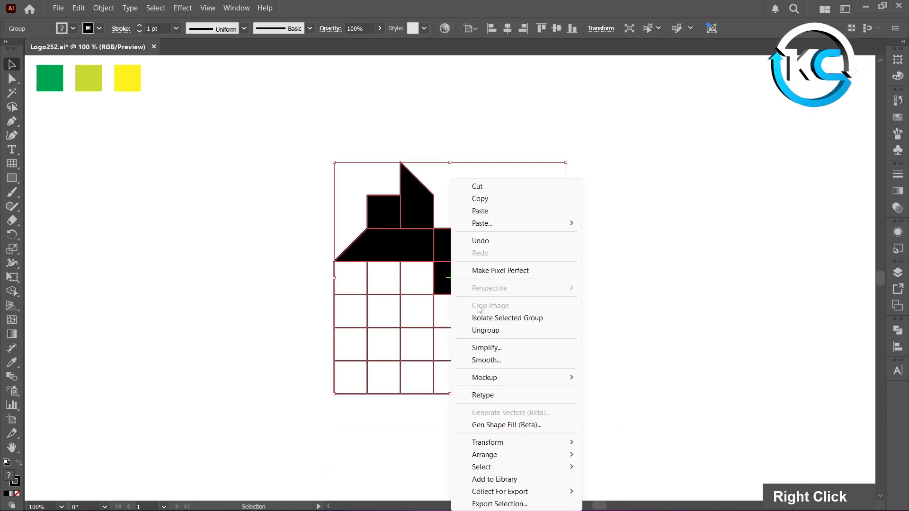
{"action": "left_click", "coordinate": [488, 331]}
{"action": "left_click", "coordinate": [267, 282]}
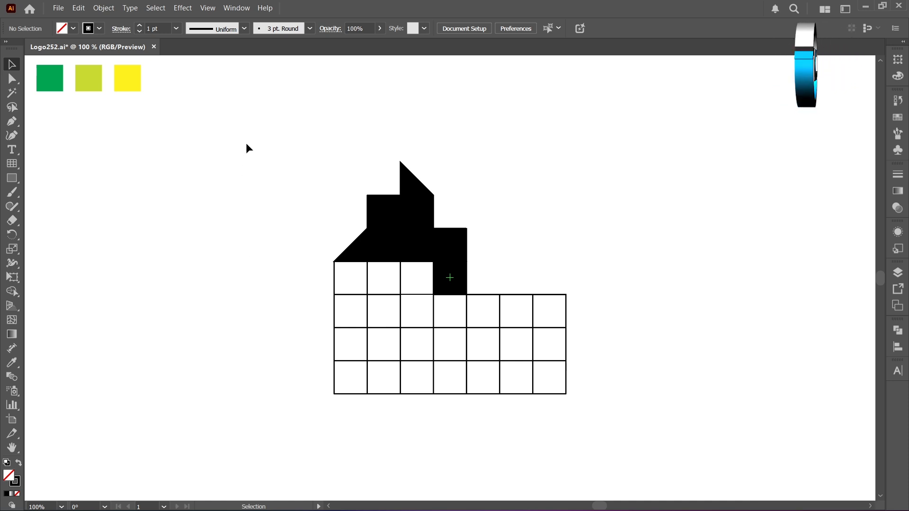
Delete all remaining unfilled grid pieces, keeping only the black shapes
{"action": "left_click_drag", "start_coordinate": [246, 144], "coordinate": [603, 422]}
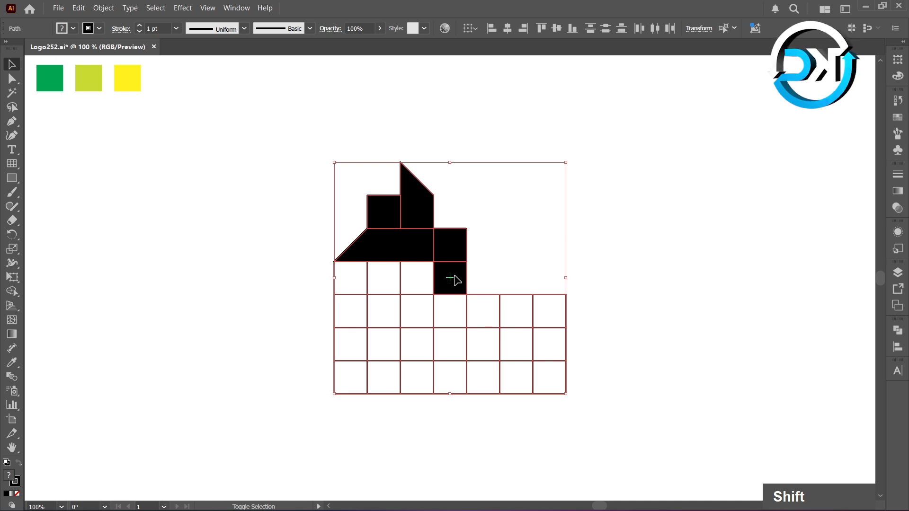
{"action": "mouse_move", "coordinate": [454, 277]}
{"action": "left_mouse_down"}
{"action": "mouse_move", "coordinate": [455, 247]}
{"action": "mouse_move", "coordinate": [419, 244]}
{"action": "mouse_move", "coordinate": [426, 209]}
{"action": "left_mouse_up"}
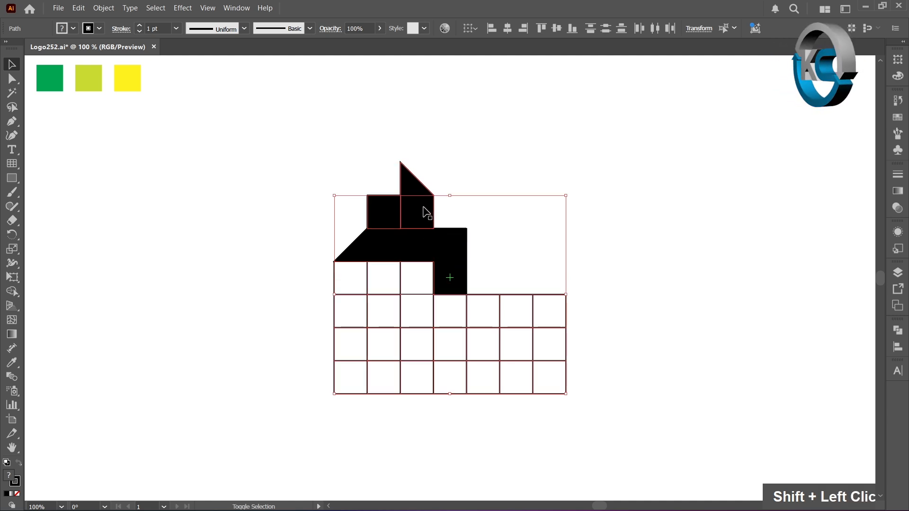
{"action": "left_click", "coordinate": [388, 213], "text": "shift"}
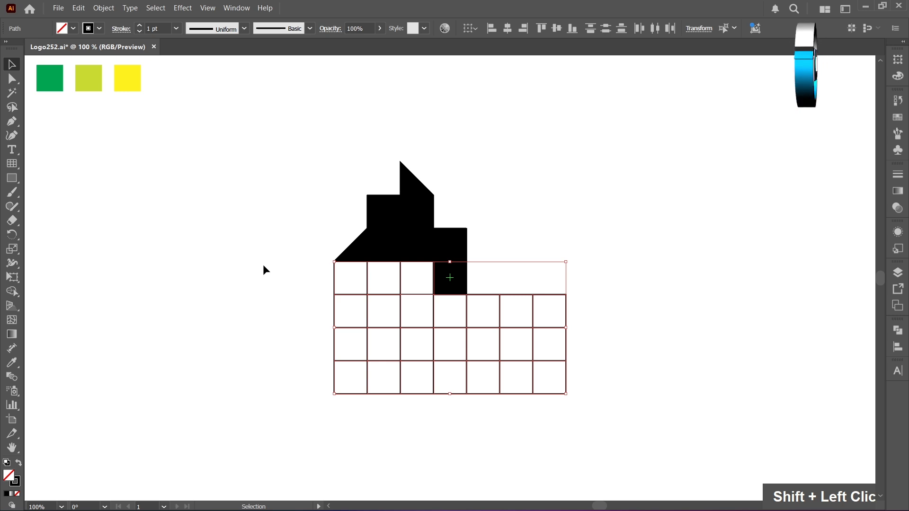
{"action": "key", "text": "Delete"}
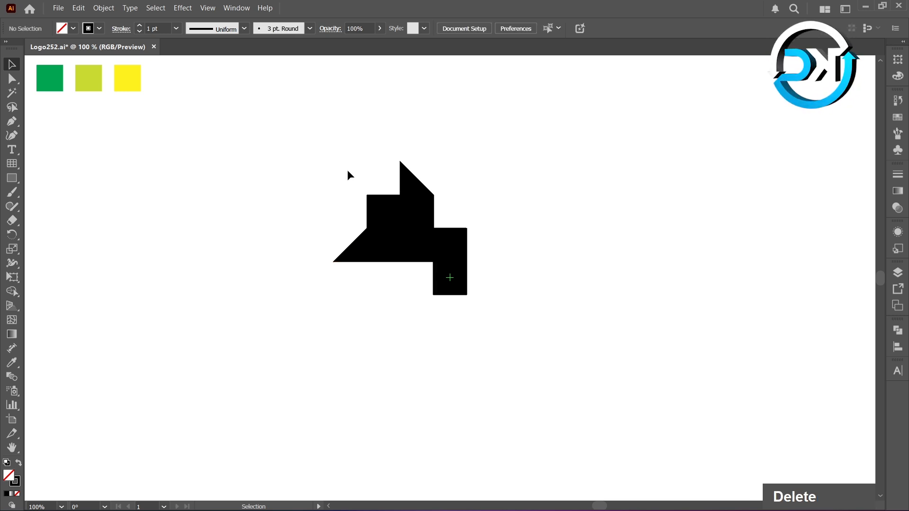
Recolor the center square and the upper-left square with the dark green swatch using the Eyedropper
{"action": "left_click", "coordinate": [452, 276]}
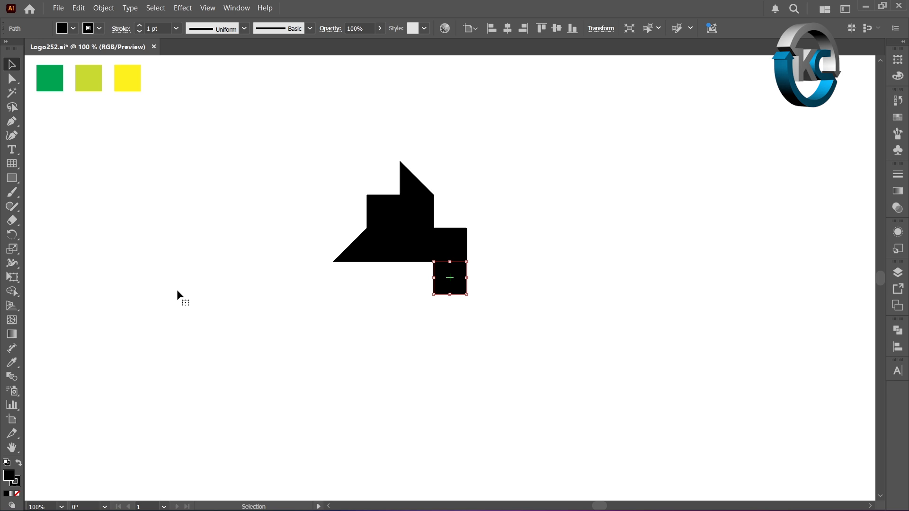
{"action": "left_click", "coordinate": [12, 363]}
{"action": "left_click", "coordinate": [47, 89]}
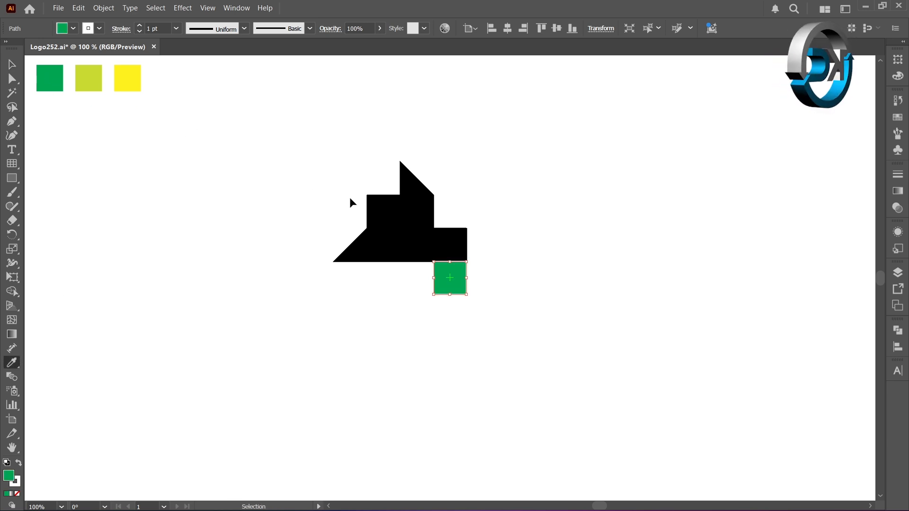
{"action": "left_click", "coordinate": [379, 207], "text": "ctrl"}
{"action": "left_click", "coordinate": [53, 84]}
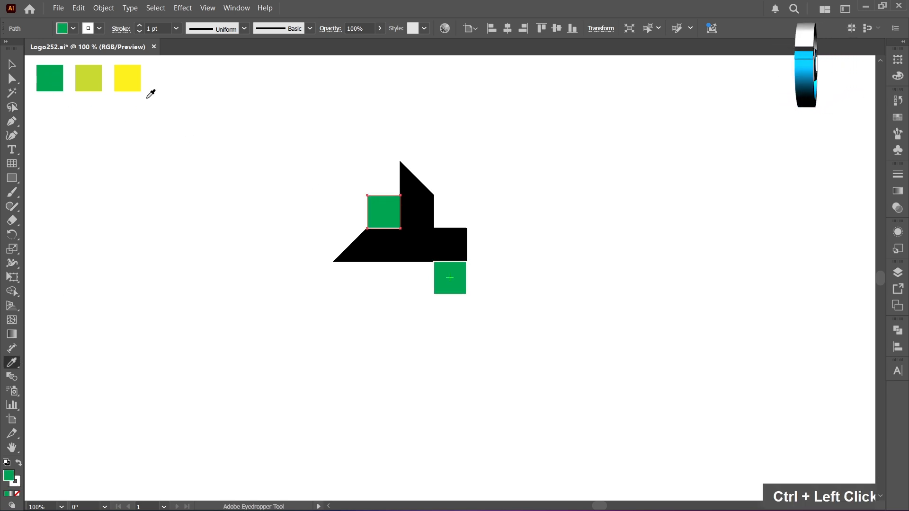
Recolor both slanted bars lime green and the square above the center yellow with the Eyedropper, and deselect the artwork
{"action": "left_click", "coordinate": [412, 196], "text": "ctrl"}
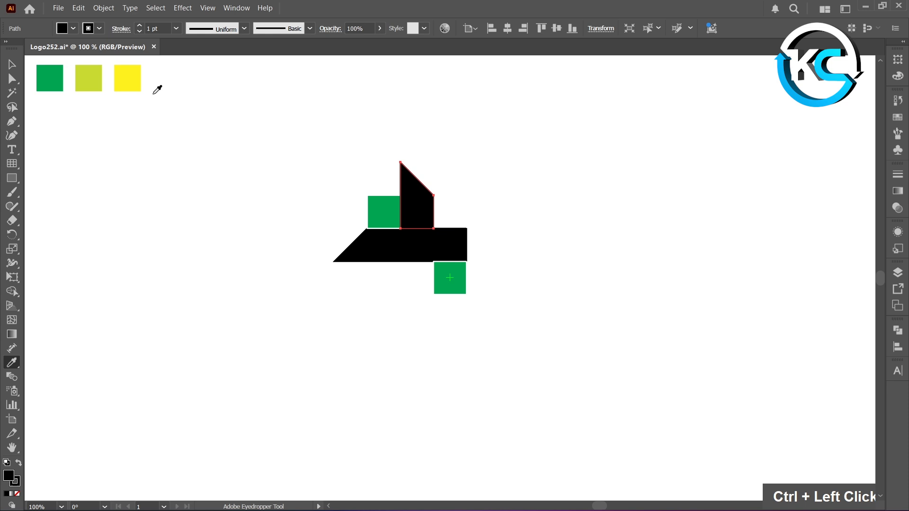
{"action": "left_click", "coordinate": [90, 73]}
{"action": "left_click", "coordinate": [448, 246], "text": "ctrl"}
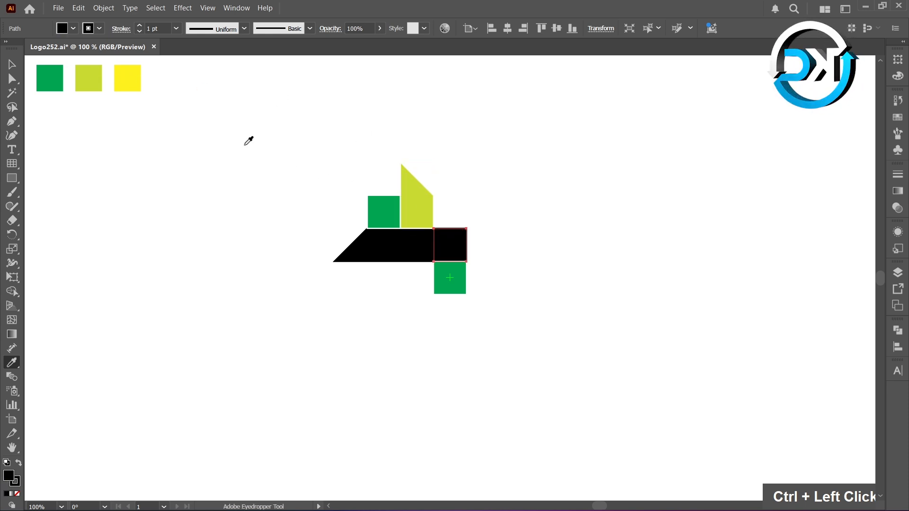
{"action": "left_click", "coordinate": [134, 79]}
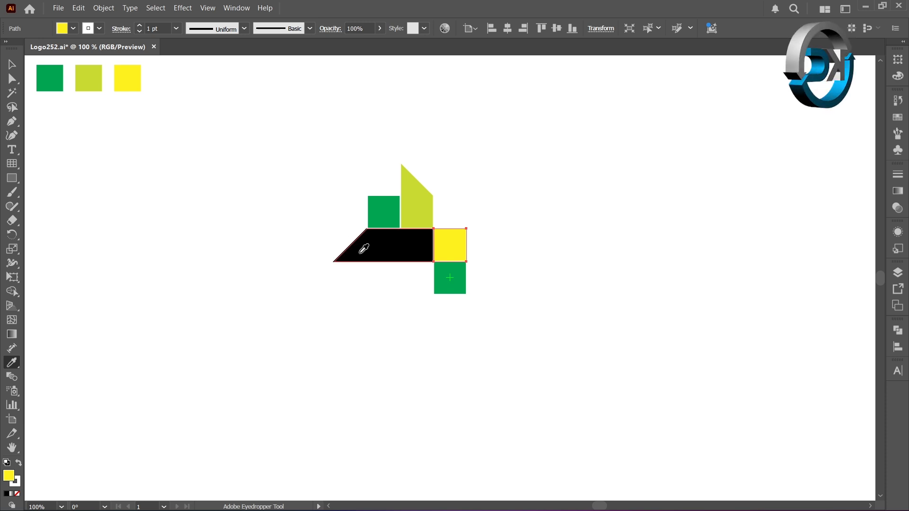
{"action": "left_click", "coordinate": [360, 254], "text": "ctrl"}
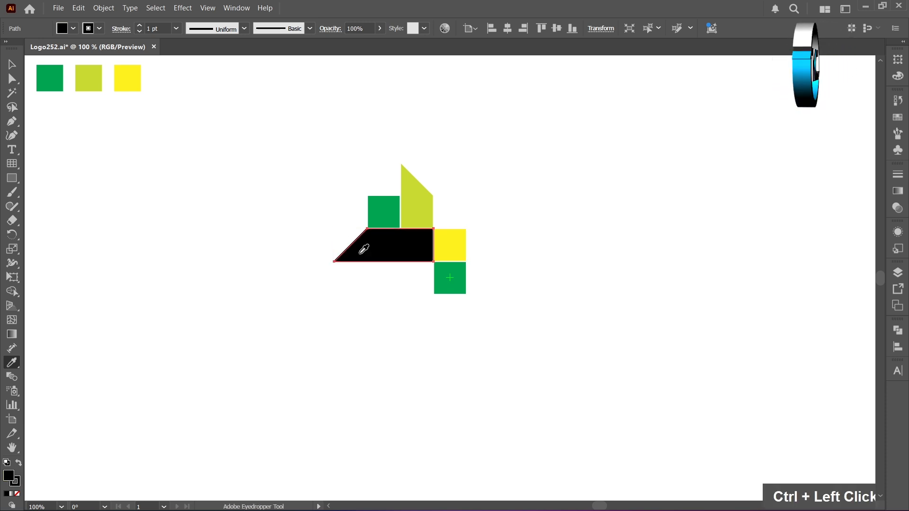
{"action": "left_click", "coordinate": [415, 208]}
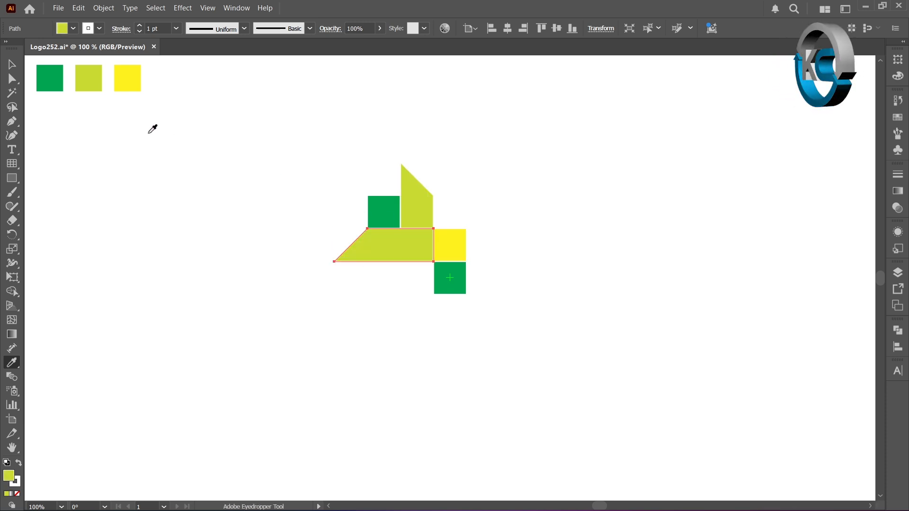
{"action": "left_click", "coordinate": [10, 65]}
{"action": "left_click", "coordinate": [138, 179]}
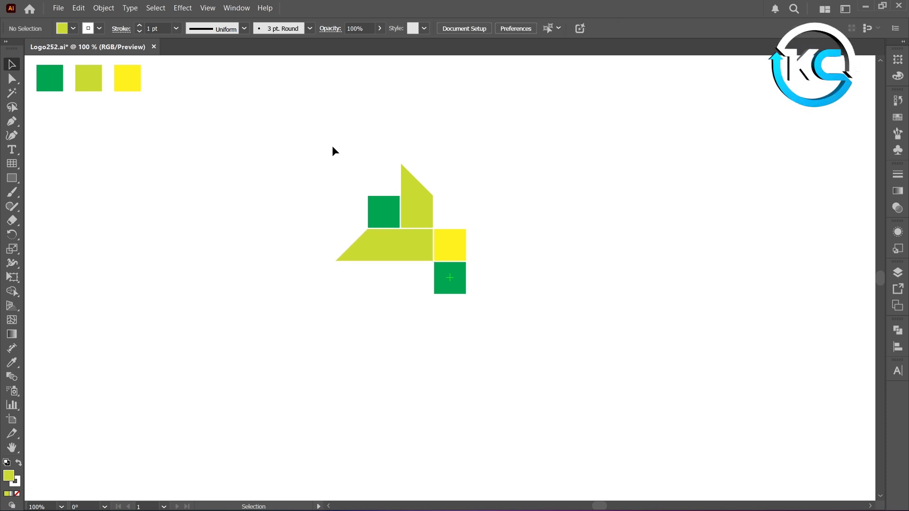
Make a copy of all shapes except the center green square, rotated 90° about that square's center
{"action": "left_click_drag", "start_coordinate": [393, 202], "coordinate": [529, 363]}
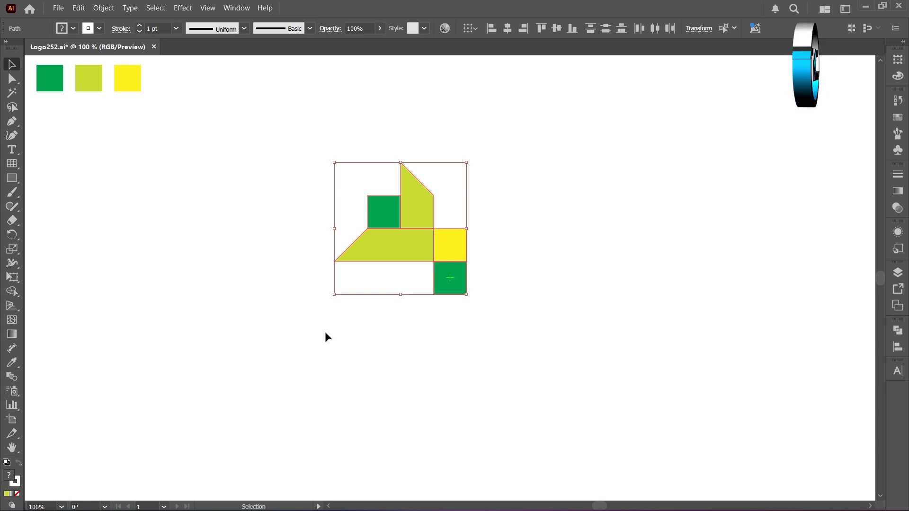
{"action": "key", "text": "shift"}
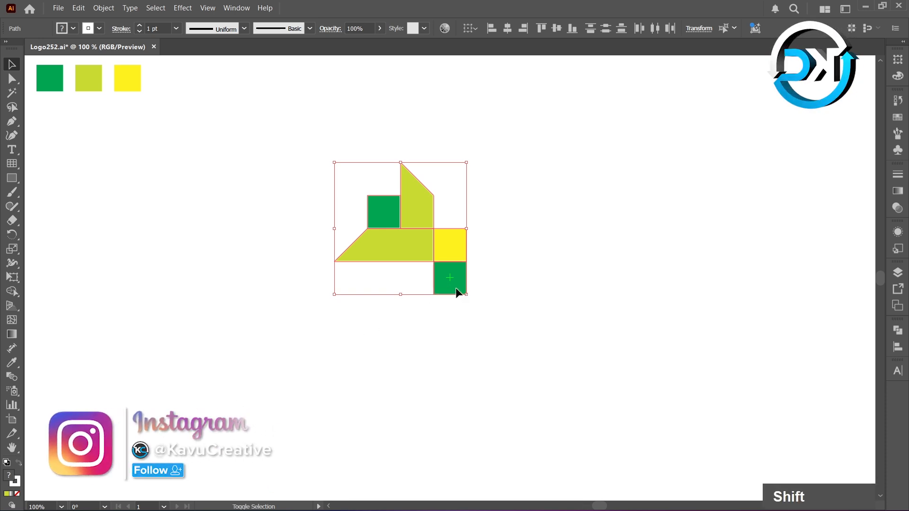
{"action": "left_click", "coordinate": [456, 289], "text": "shift"}
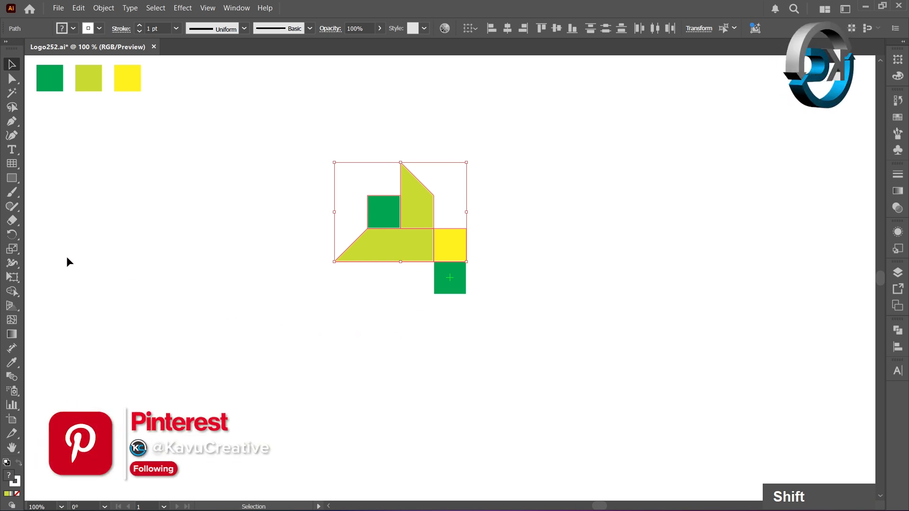
{"action": "left_click", "coordinate": [13, 234]}
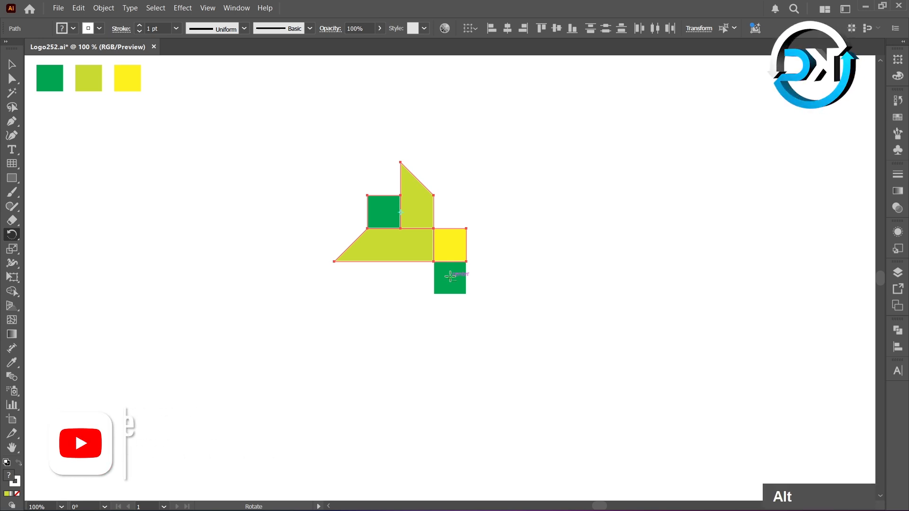
{"action": "left_click", "coordinate": [451, 277], "text": "alt"}
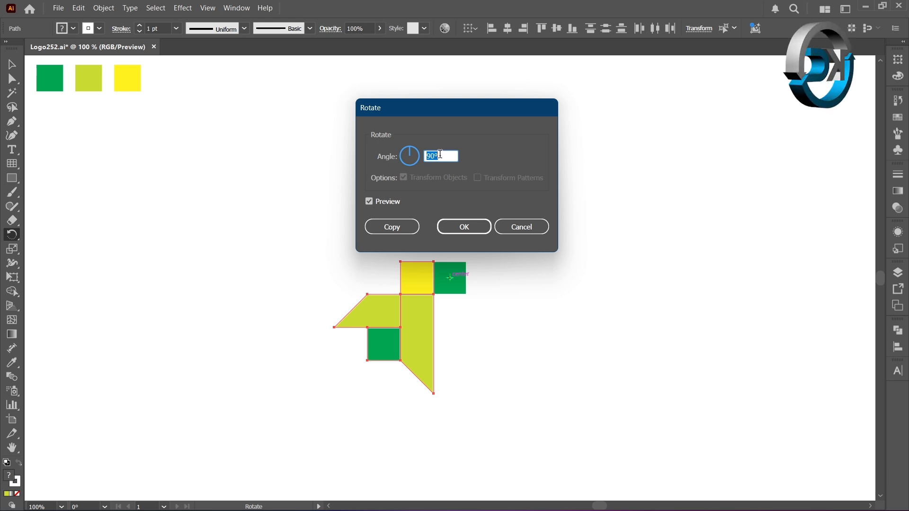
{"action": "left_click", "coordinate": [392, 228]}
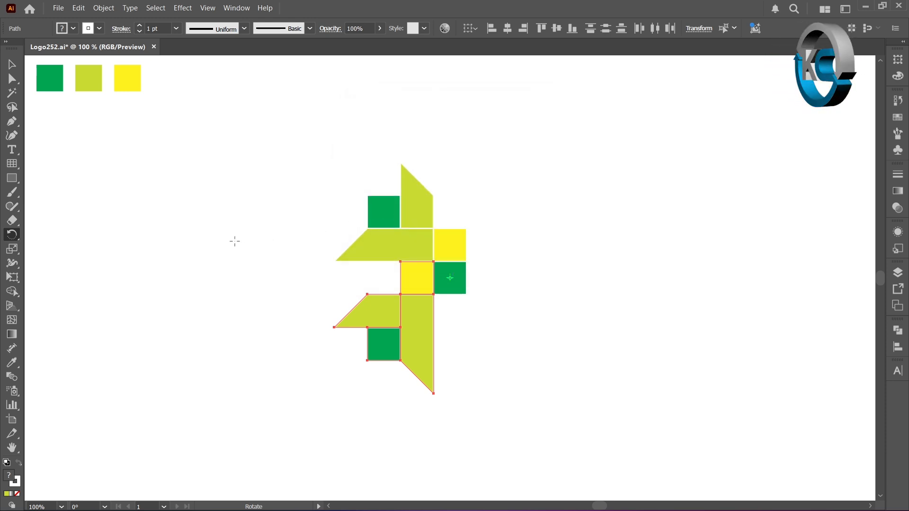
Repeat the rotated copy twice more to complete the four-way symmetric logo, and deselect everything
{"action": "key", "text": "ctrl+d"}
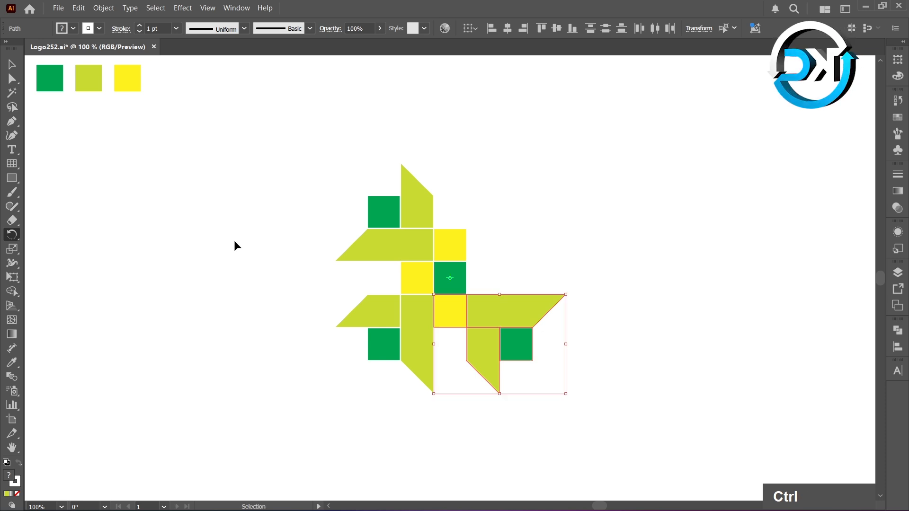
{"action": "key", "text": "ctrl+d"}
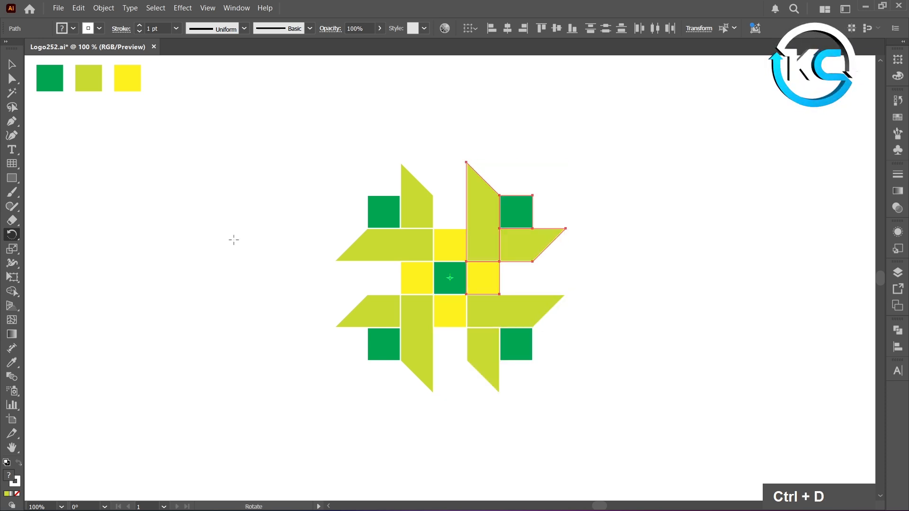
{"action": "left_click", "coordinate": [10, 64]}
{"action": "left_click", "coordinate": [263, 218]}
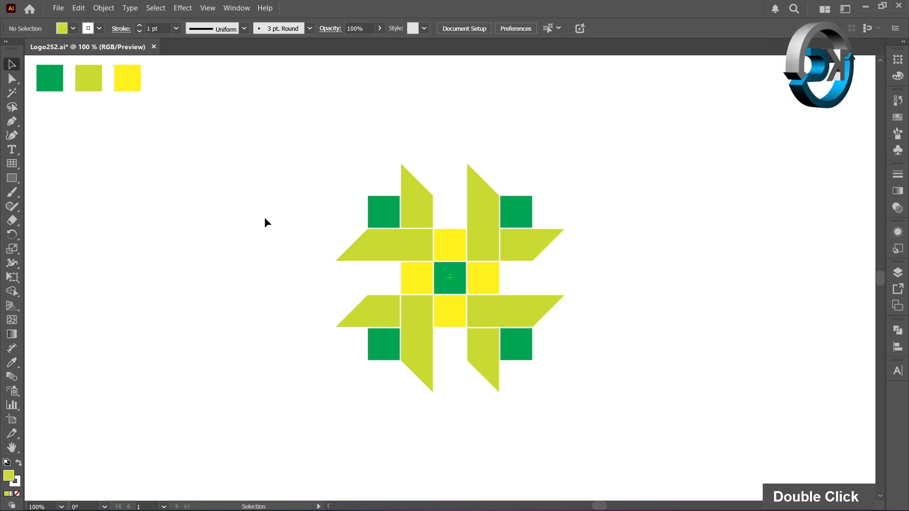
Expand the fill and stroke of the whole logo, and split it with Pathfinder Divide
{"action": "left_click_drag", "start_coordinate": [301, 165], "coordinate": [610, 437]}
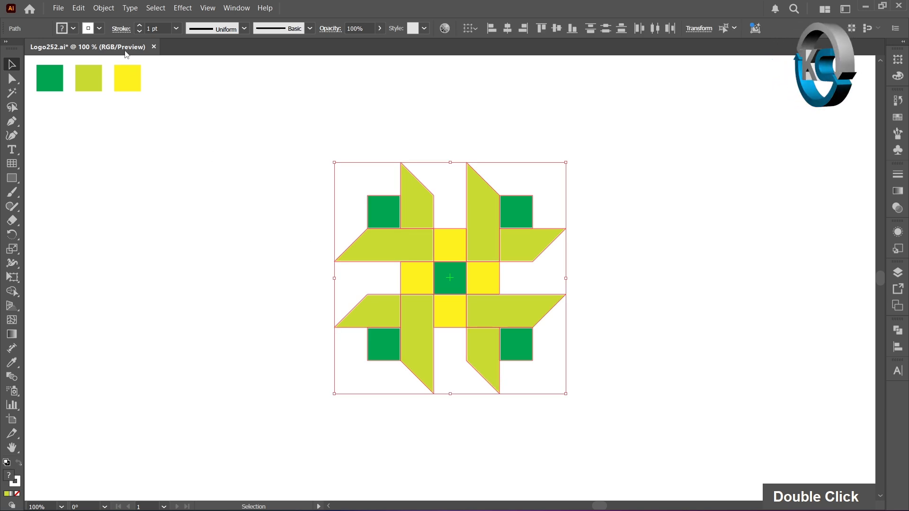
{"action": "left_click", "coordinate": [104, 8]}
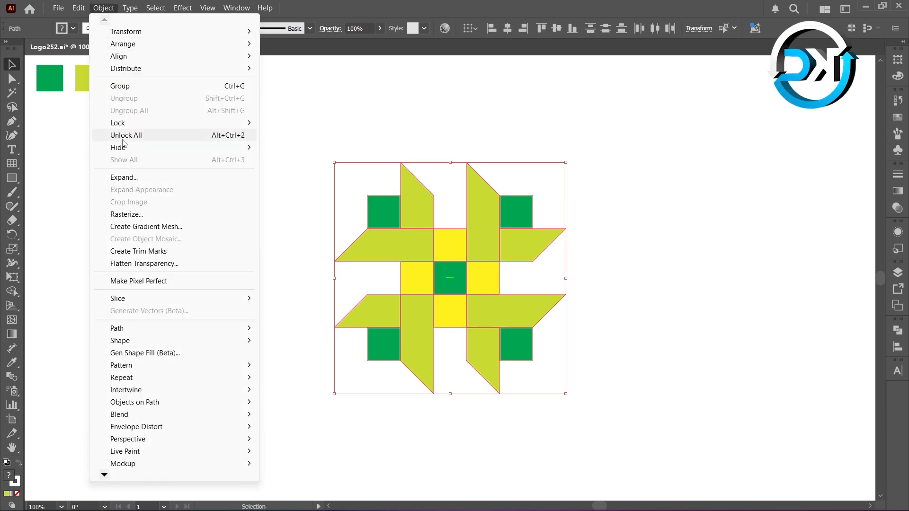
{"action": "left_click", "coordinate": [124, 178]}
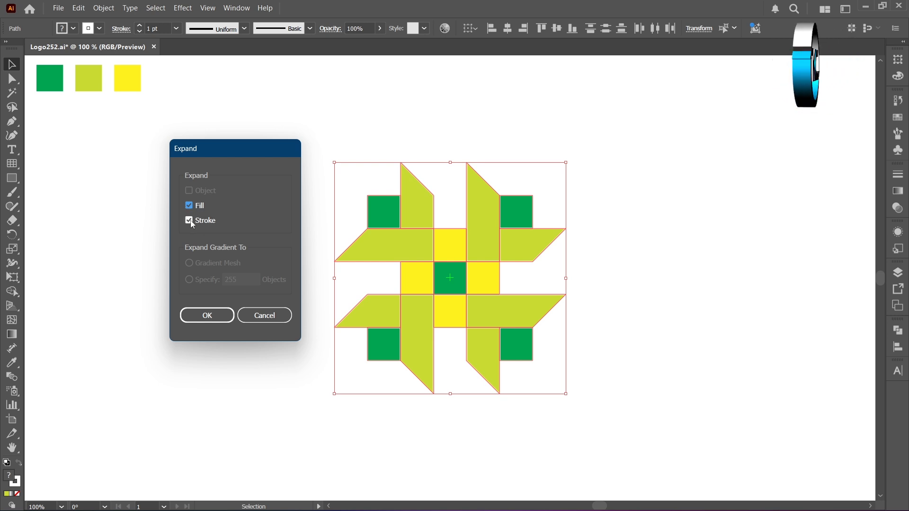
{"action": "left_click", "coordinate": [219, 316]}
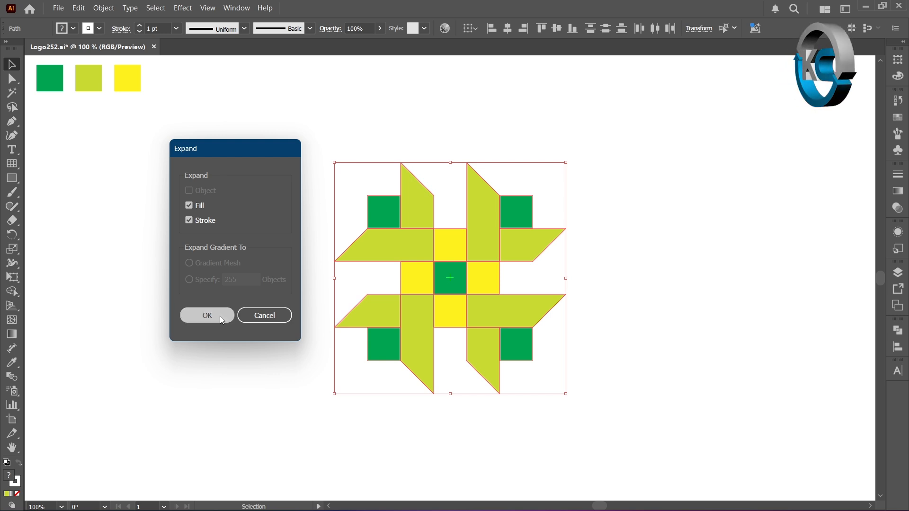
{"action": "left_click", "coordinate": [899, 334]}
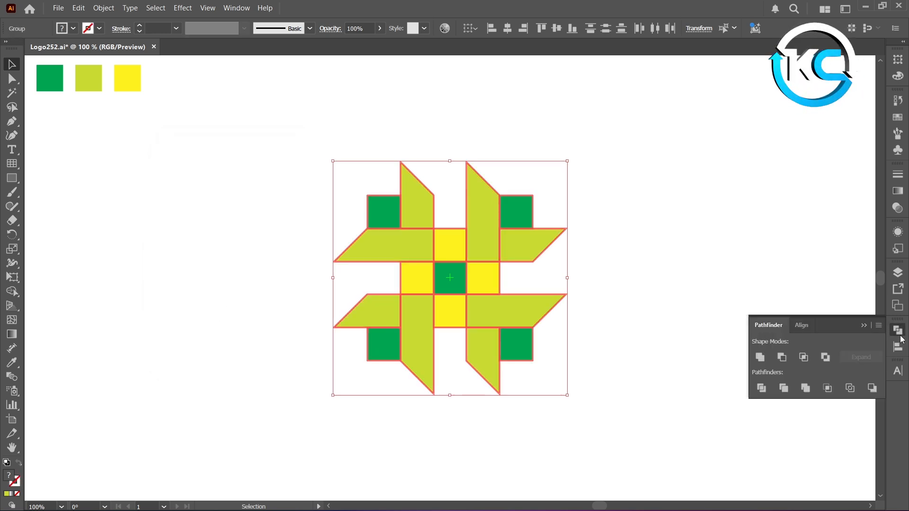
{"action": "left_click", "coordinate": [762, 389]}
{"action": "left_click", "coordinate": [245, 305]}
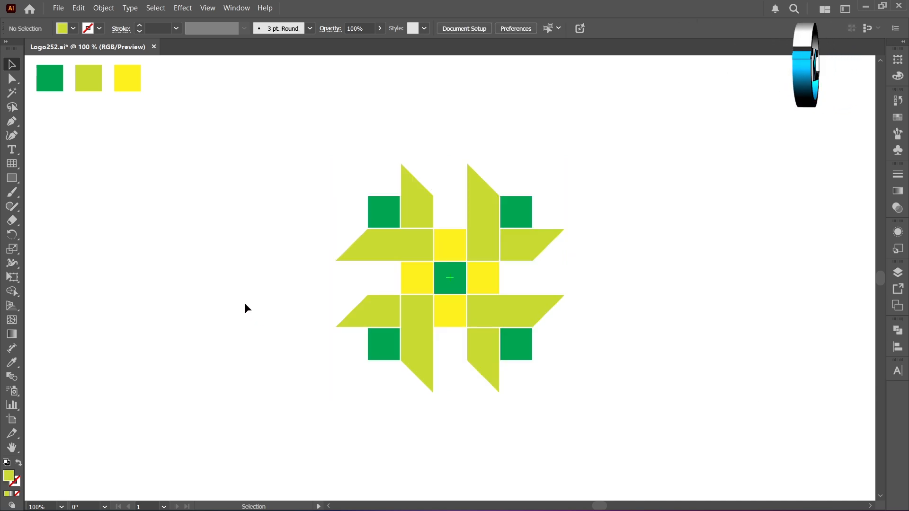
Select all the white outline pieces between the shapes with the Magic Wand and delete them
{"action": "left_click", "coordinate": [16, 93]}
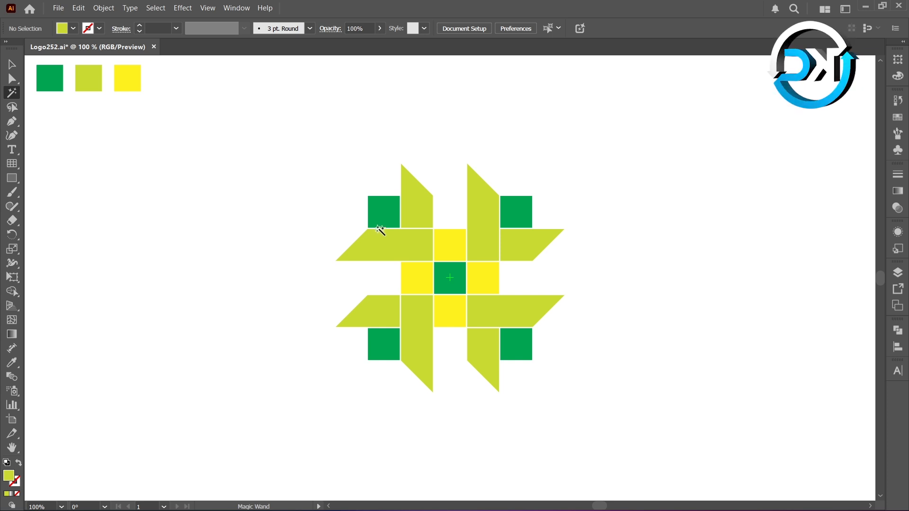
{"action": "left_click", "coordinate": [406, 231]}
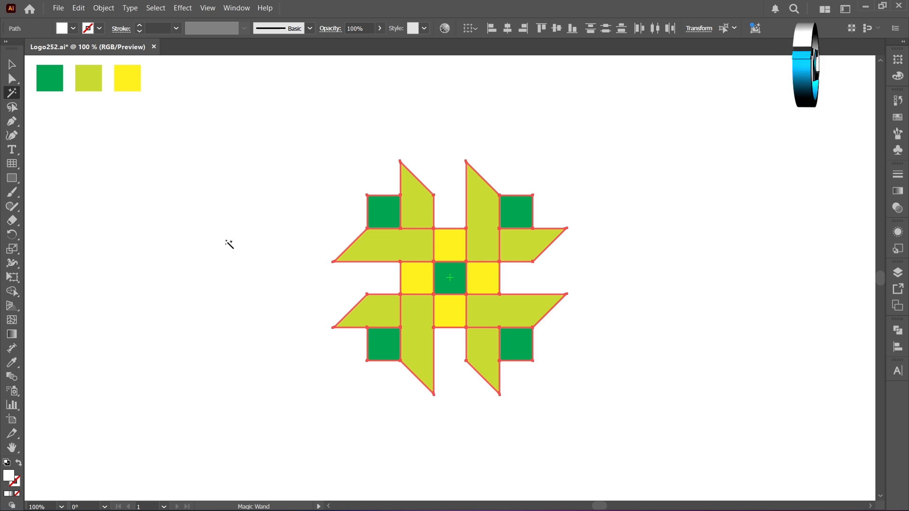
{"action": "key", "text": "Delete"}
{"action": "key", "text": "v"}
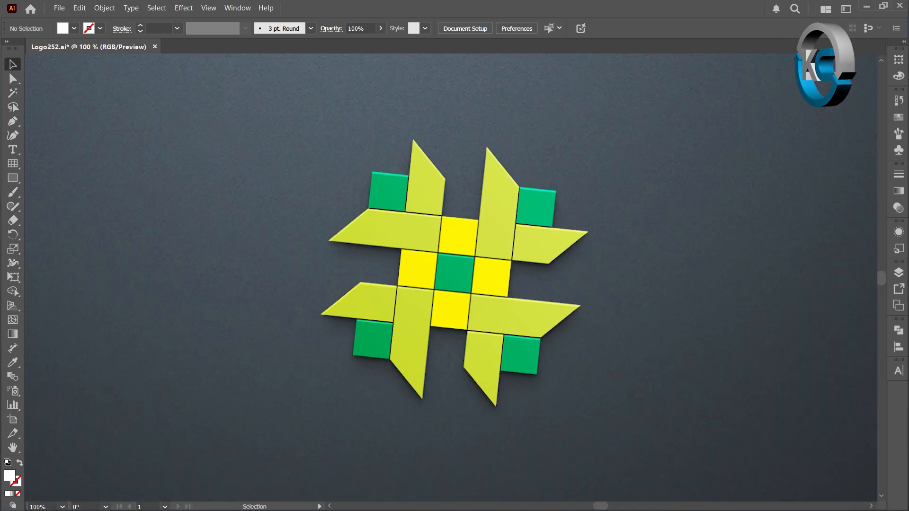